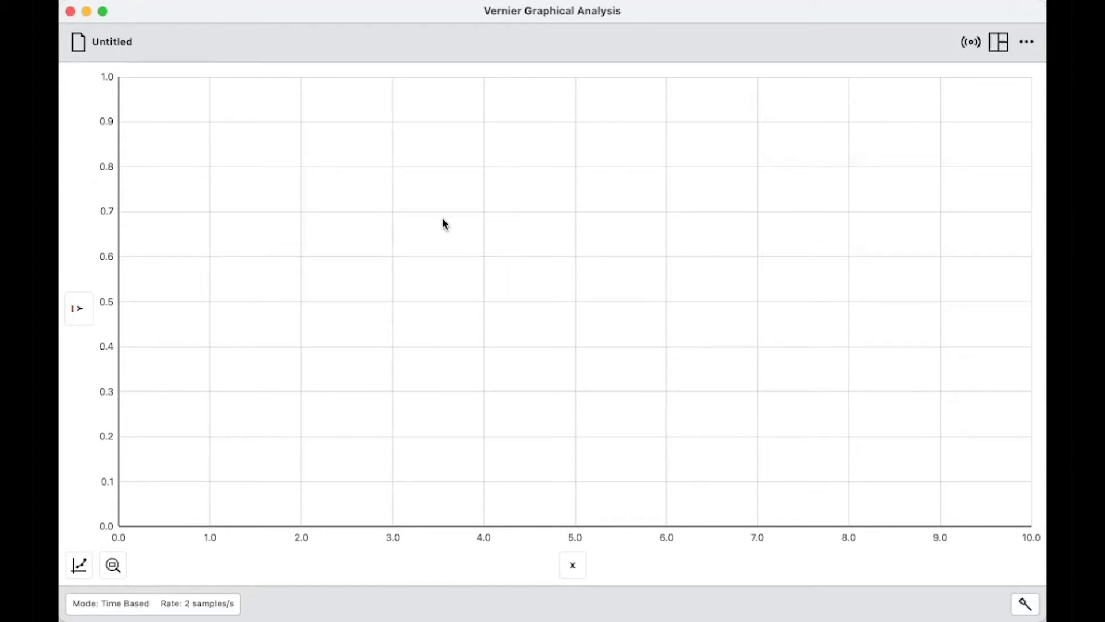
Step: Create a new Sensor Data Collection experiment with the GDX-FOR and GDX-GP sensors connected
left_click(108, 46)
left_click(109, 78)
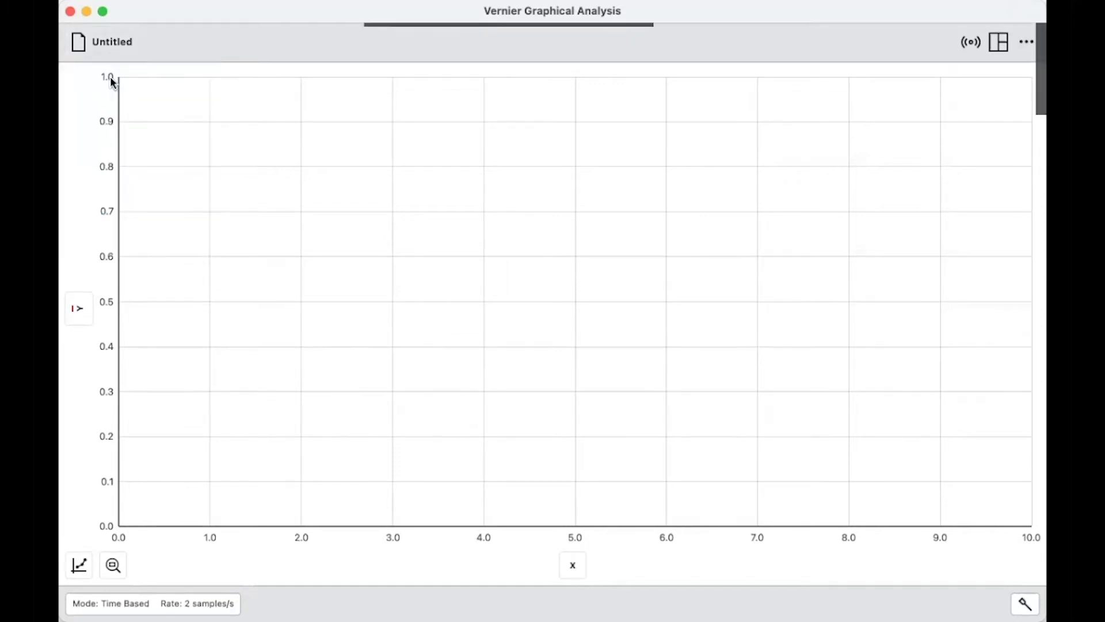
left_click(445, 258)
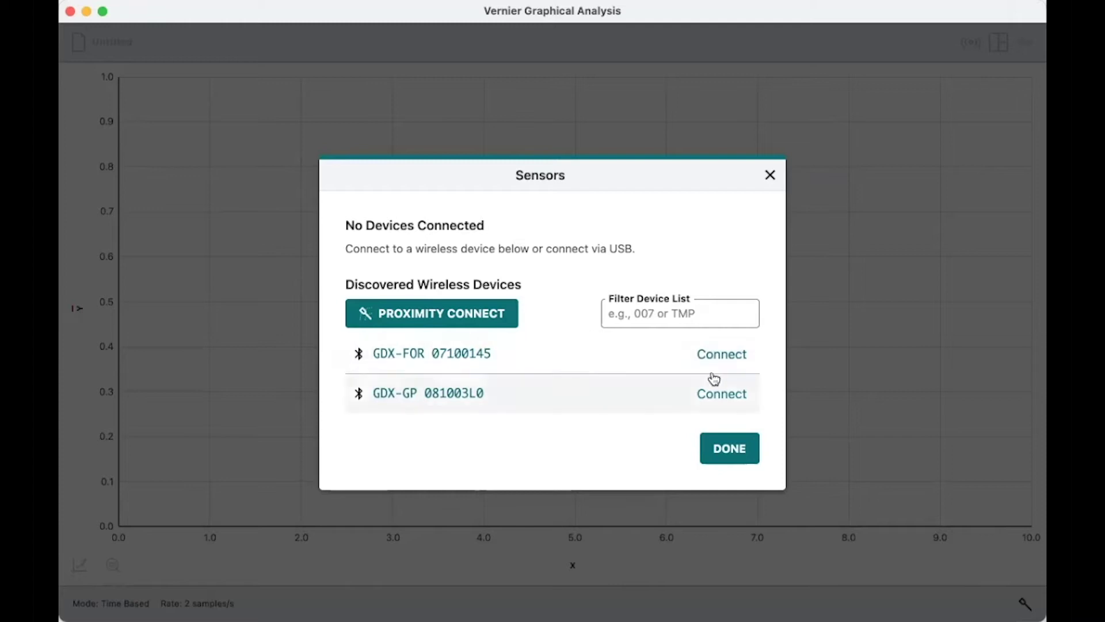
left_click(724, 357)
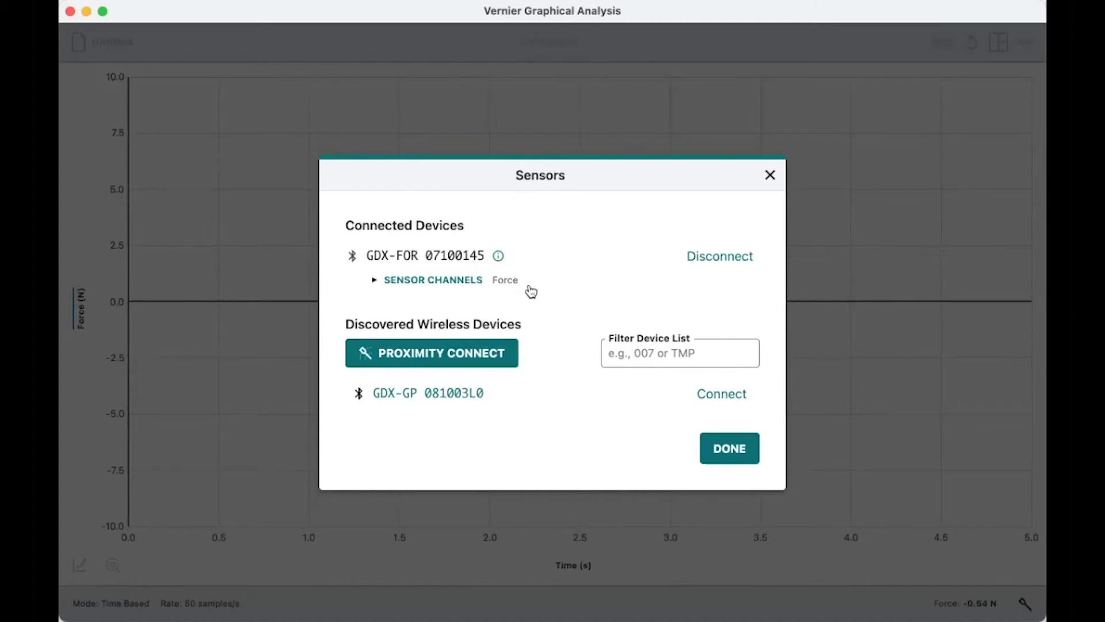
left_click(720, 392)
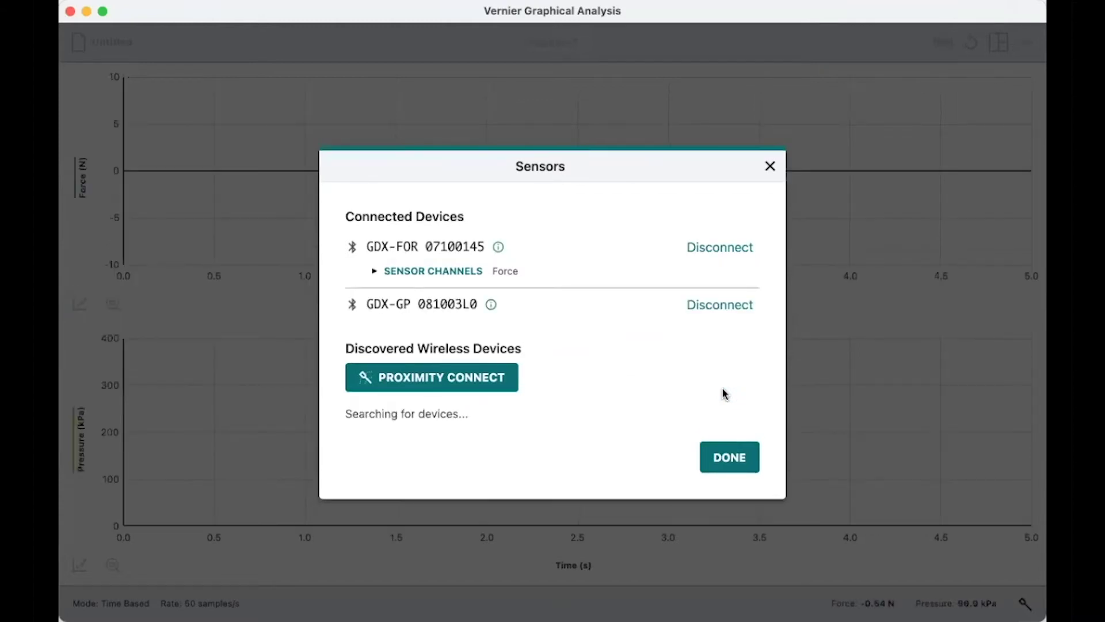
left_click(733, 460)
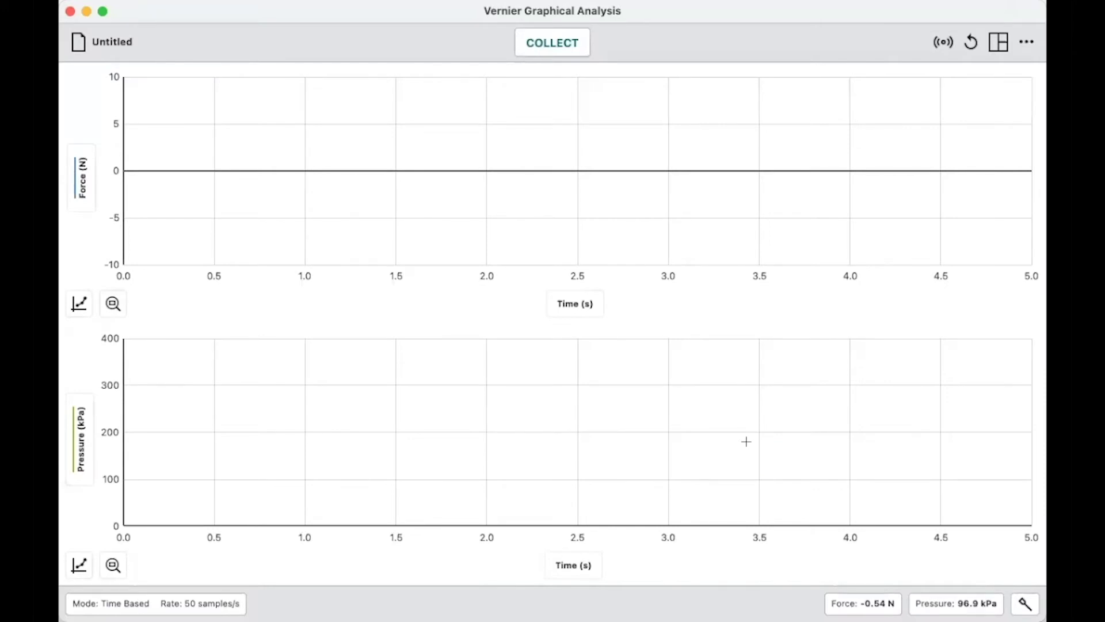
Step: Set the Presentation scale factor to 1.25 to enlarge both sensor graphs
left_click(1027, 42)
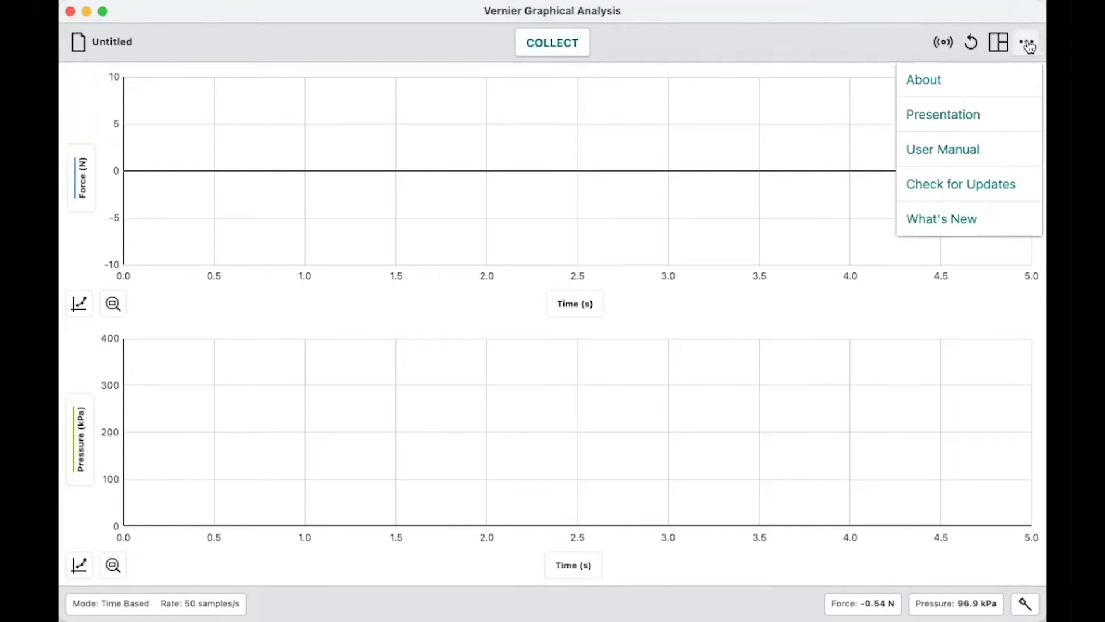
left_click(970, 115)
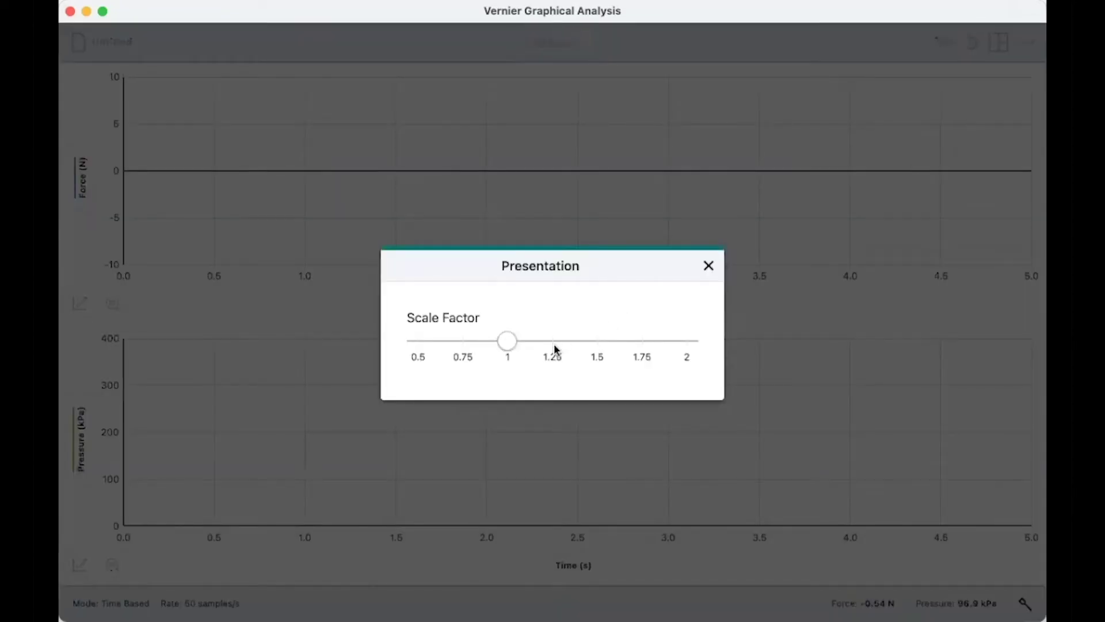
left_click(549, 342)
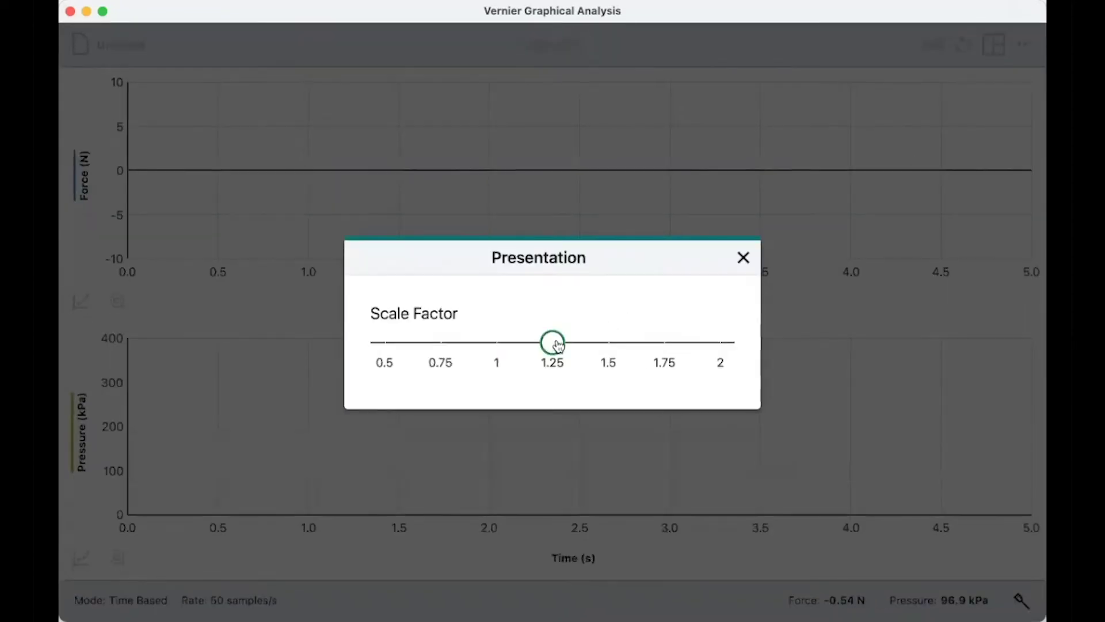
left_click(743, 259)
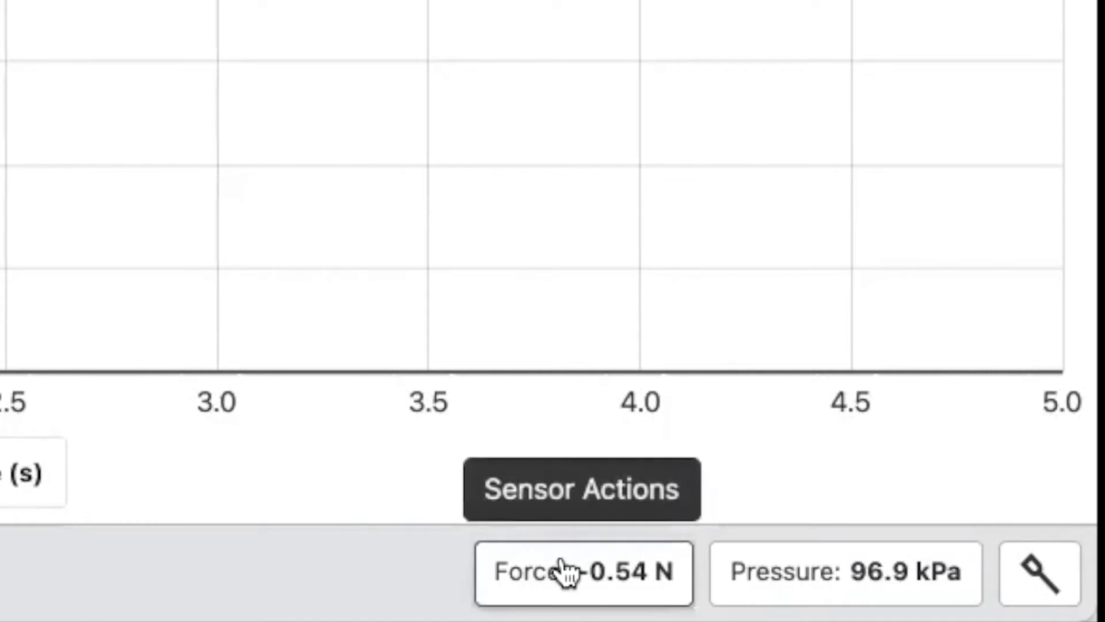
Step: Zero the Force meter reading and switch on its Reverse direction option
left_click(564, 571)
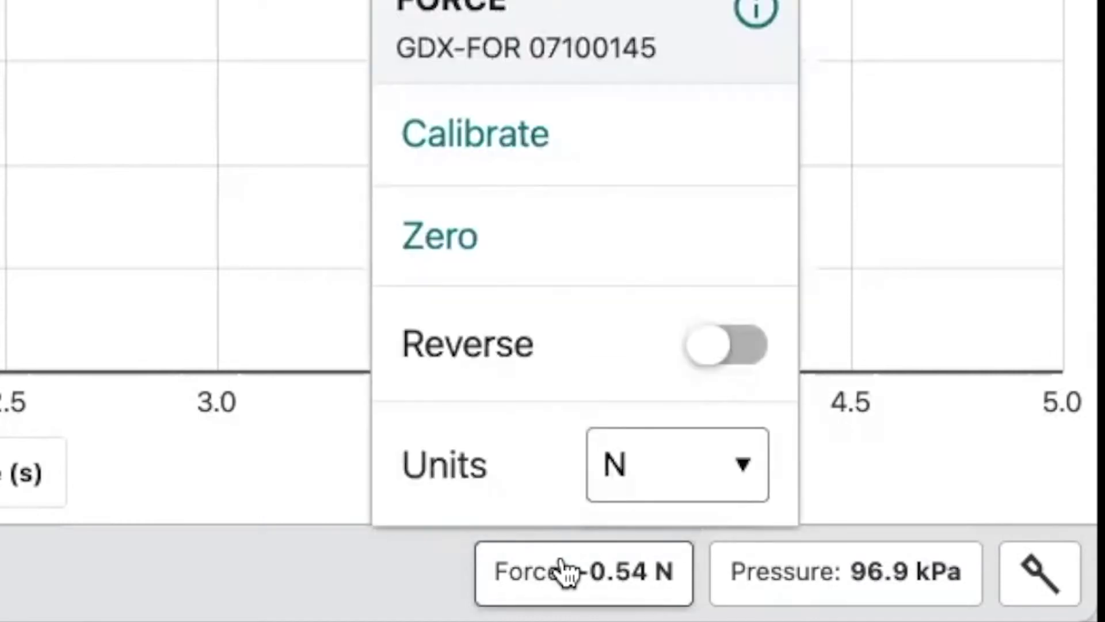
left_click(491, 256)
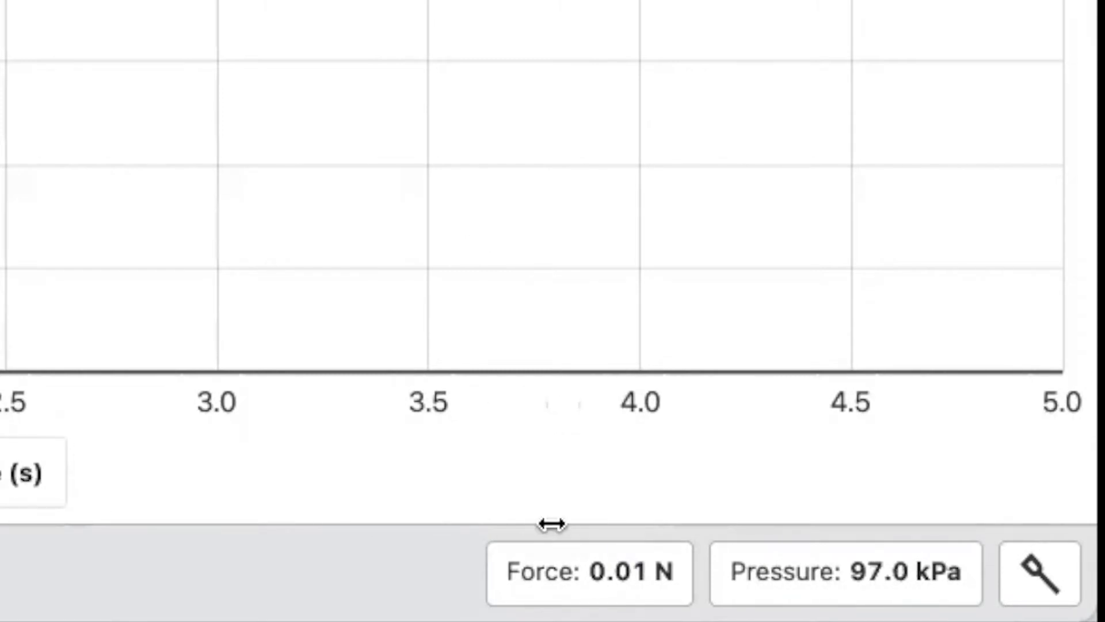
left_click(547, 579)
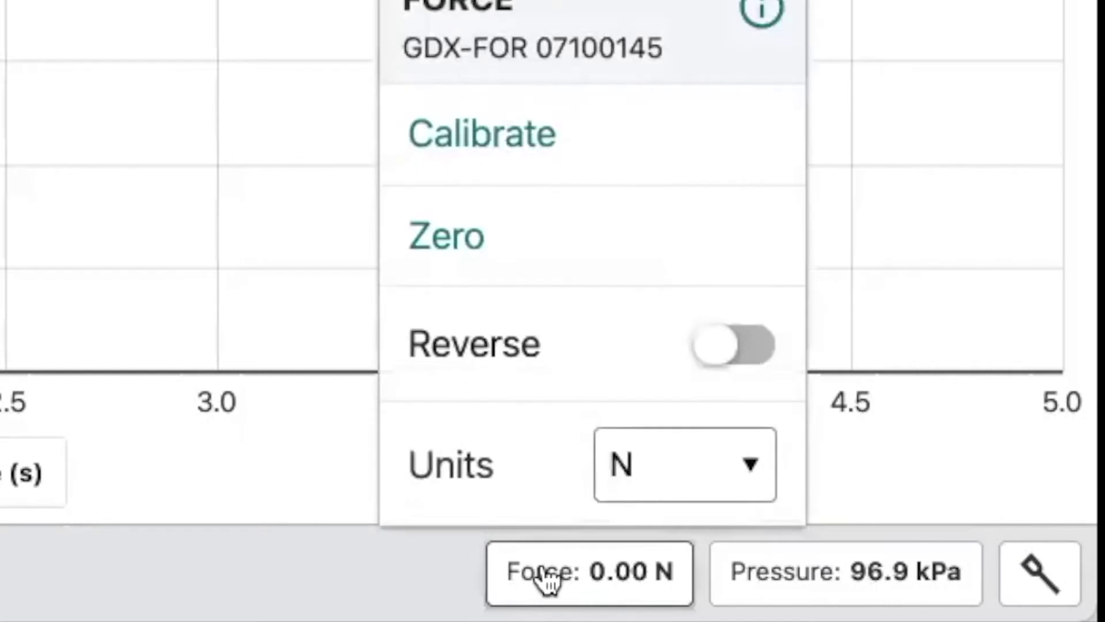
left_click(712, 354)
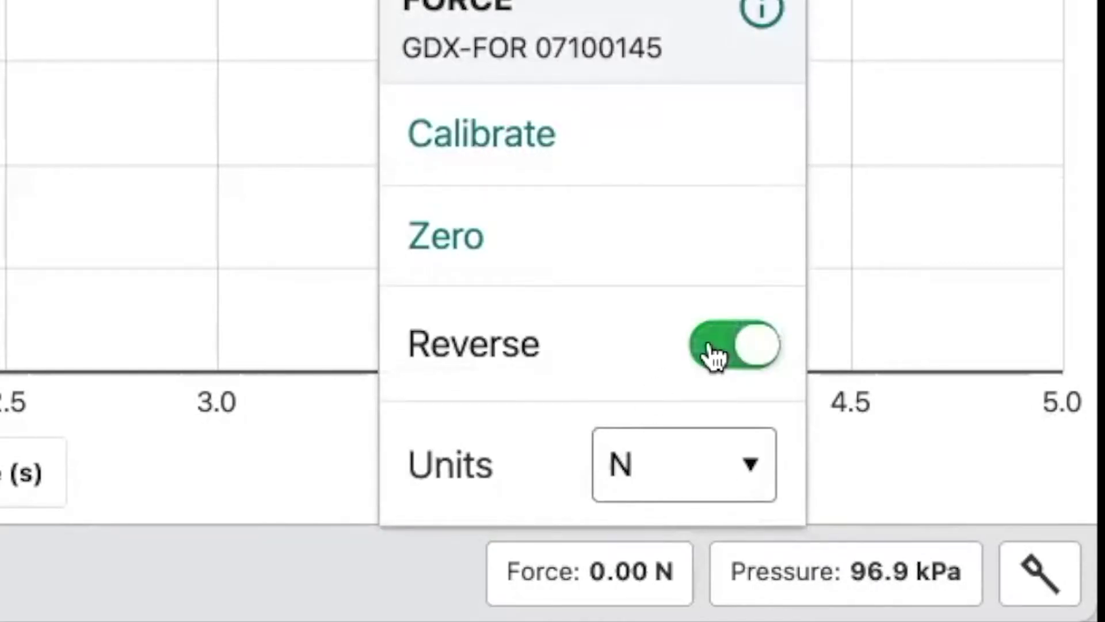
left_click(305, 6)
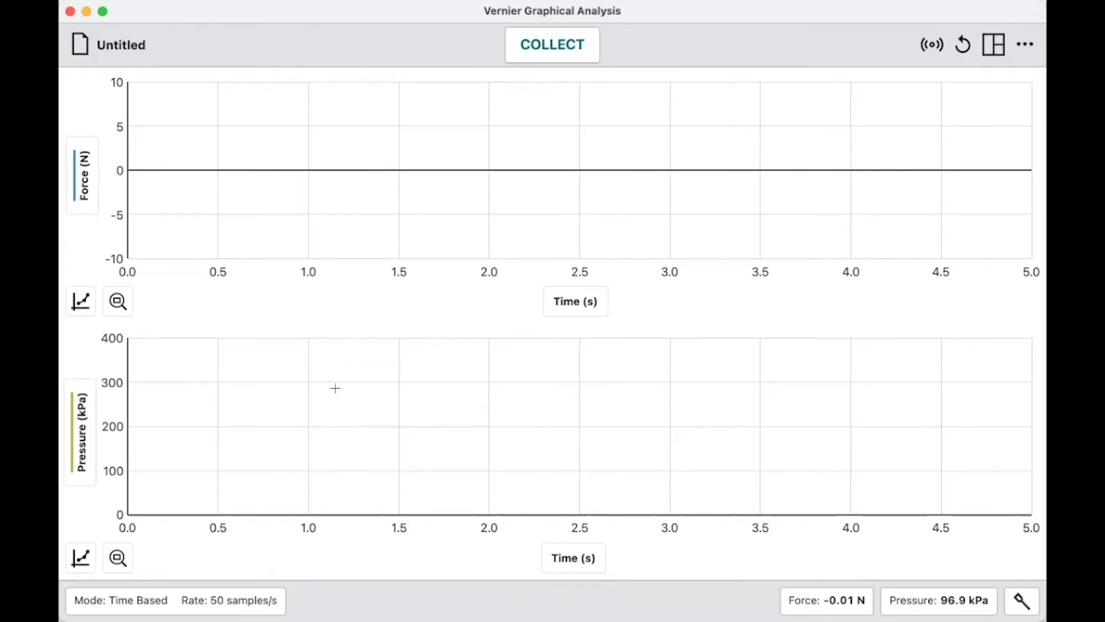
left_click(160, 604)
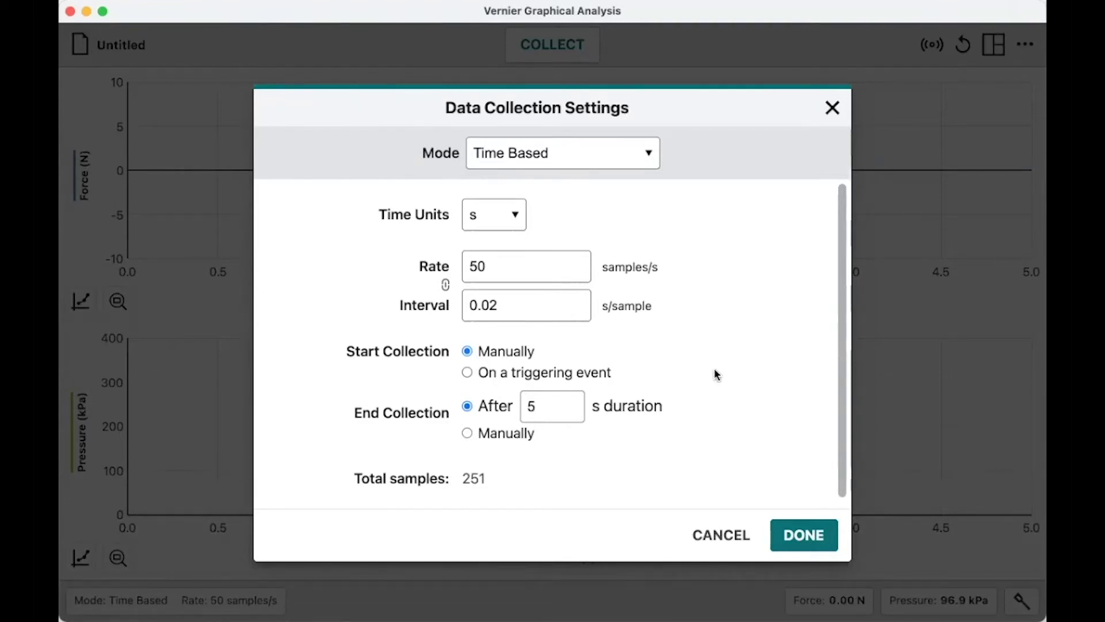
left_click(800, 533)
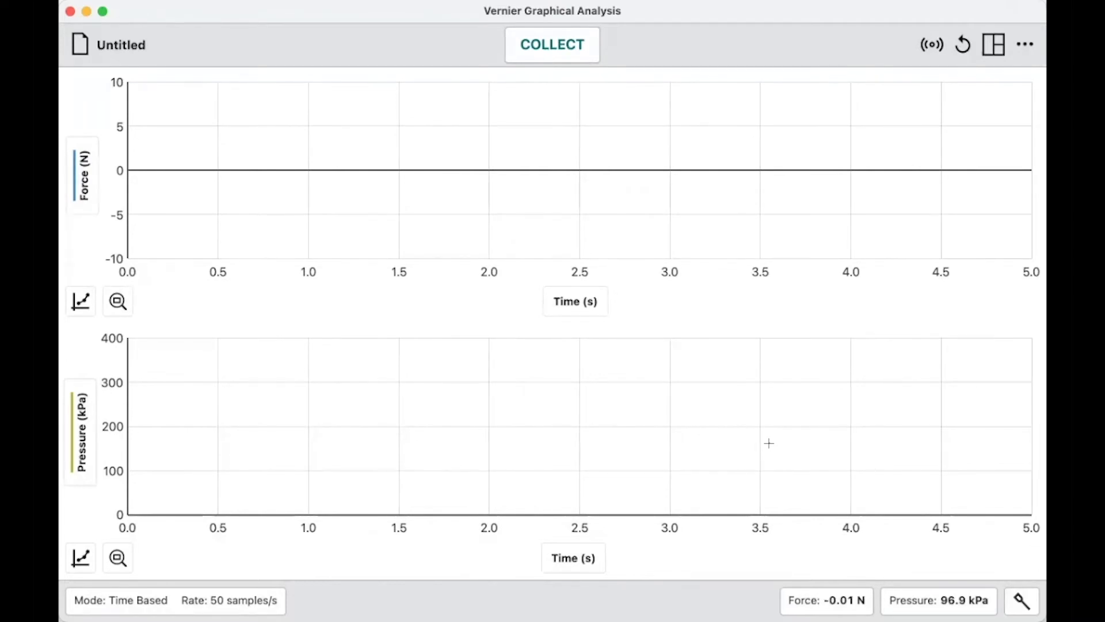
Step: Start collection with the space shortcut to record a 5-second force and pressure run
key("space")
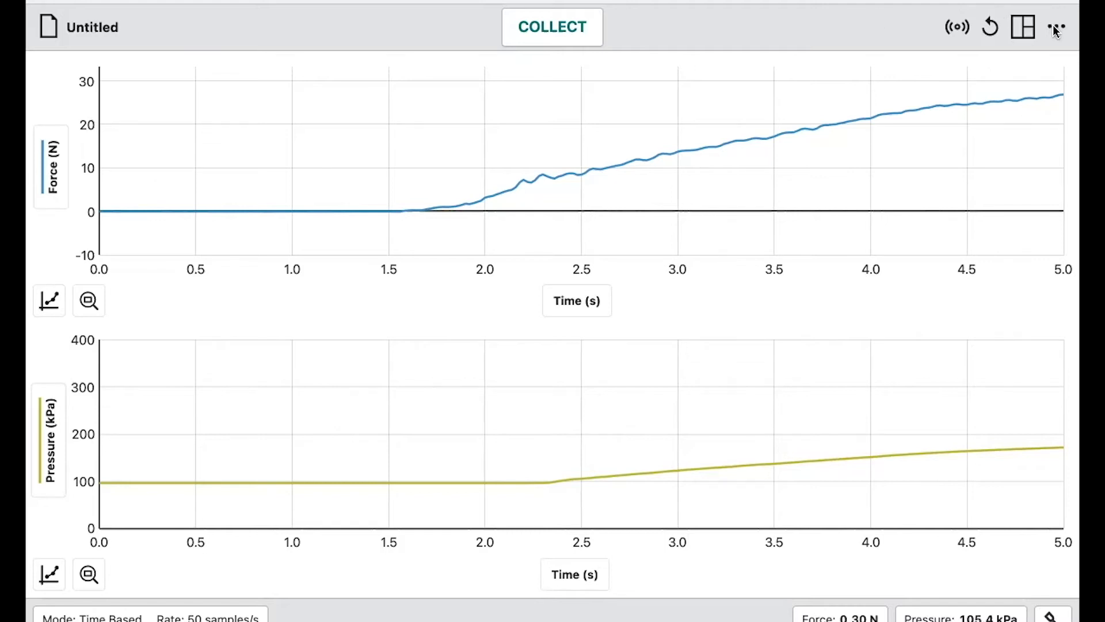
Step: Turn on the Video layout option to add a video pane beside the graphs
left_click(1018, 27)
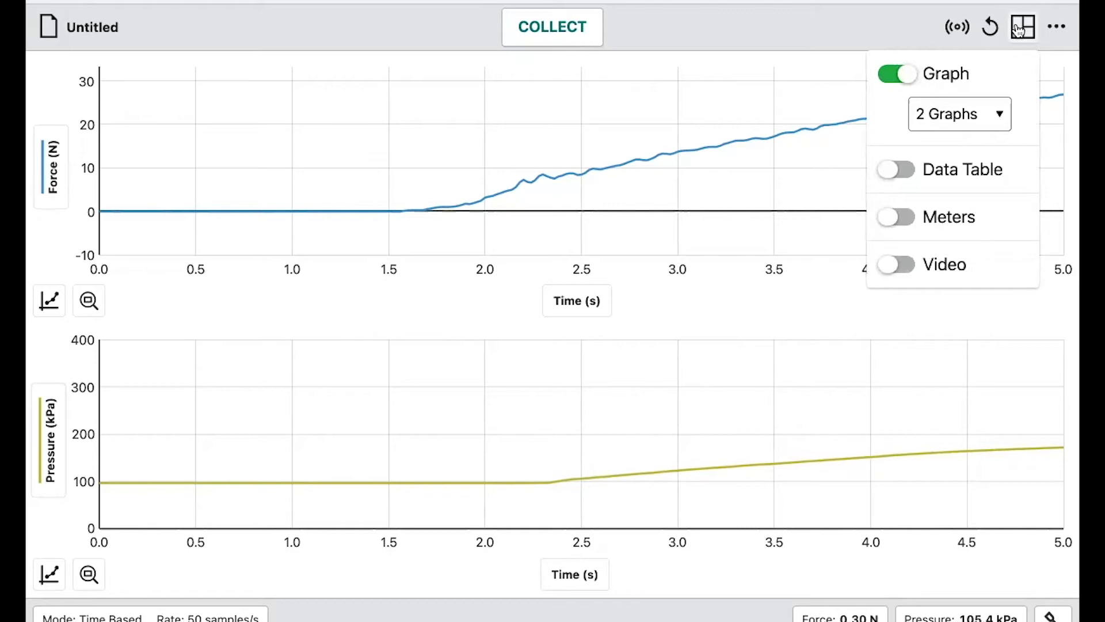
left_click(900, 268)
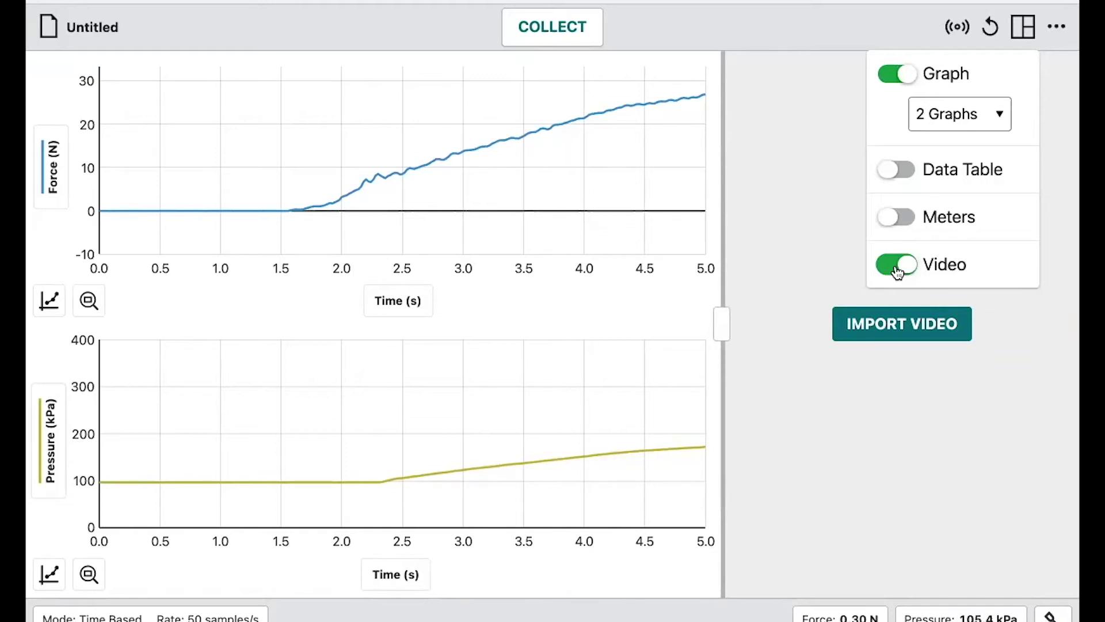
left_click(889, 323)
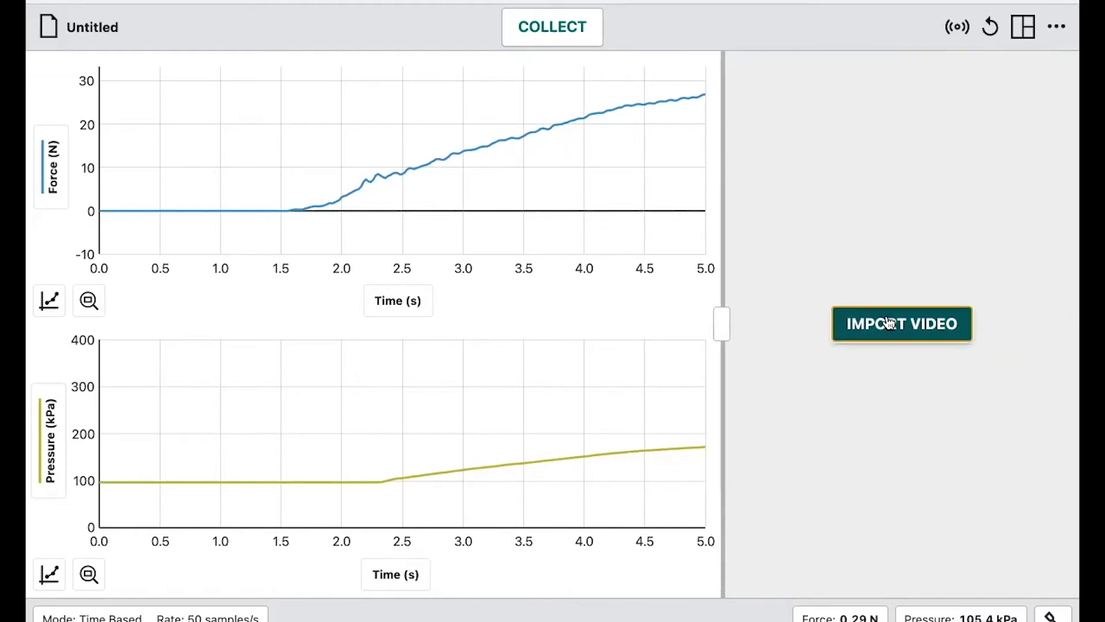
left_click(889, 323)
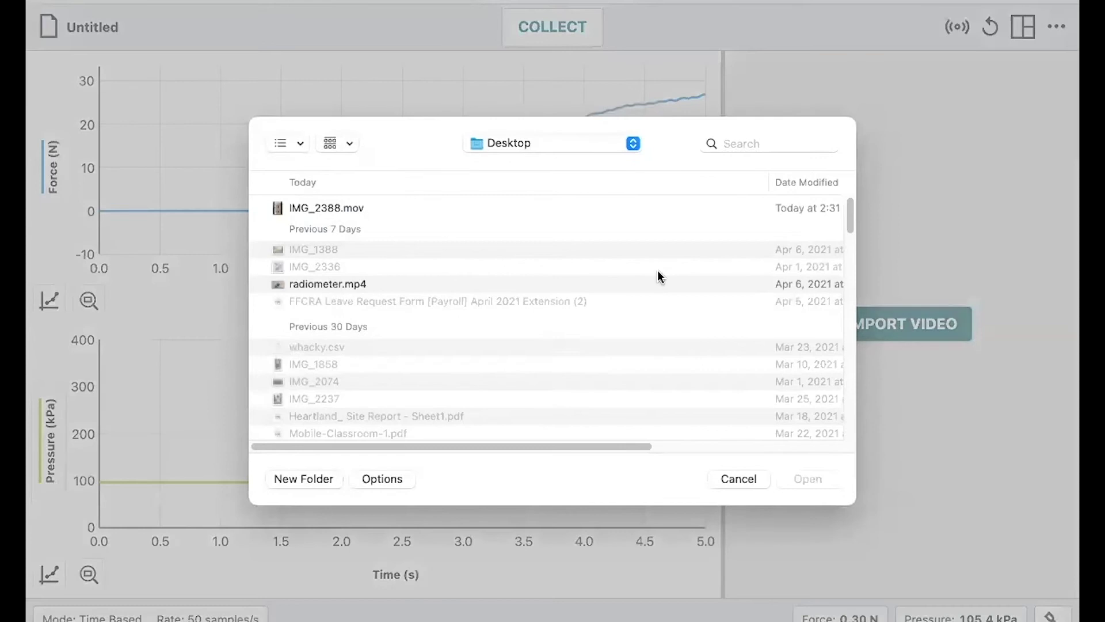
Step: Import the syringe .mov video into the video pane and play it through
double_click(334, 207)
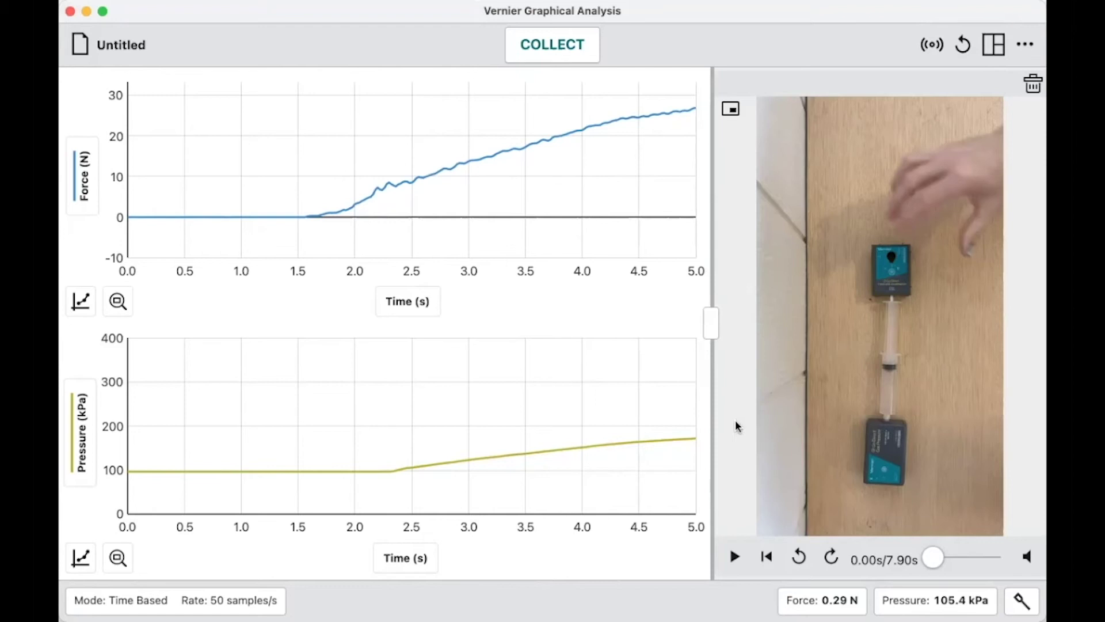
left_click(735, 557)
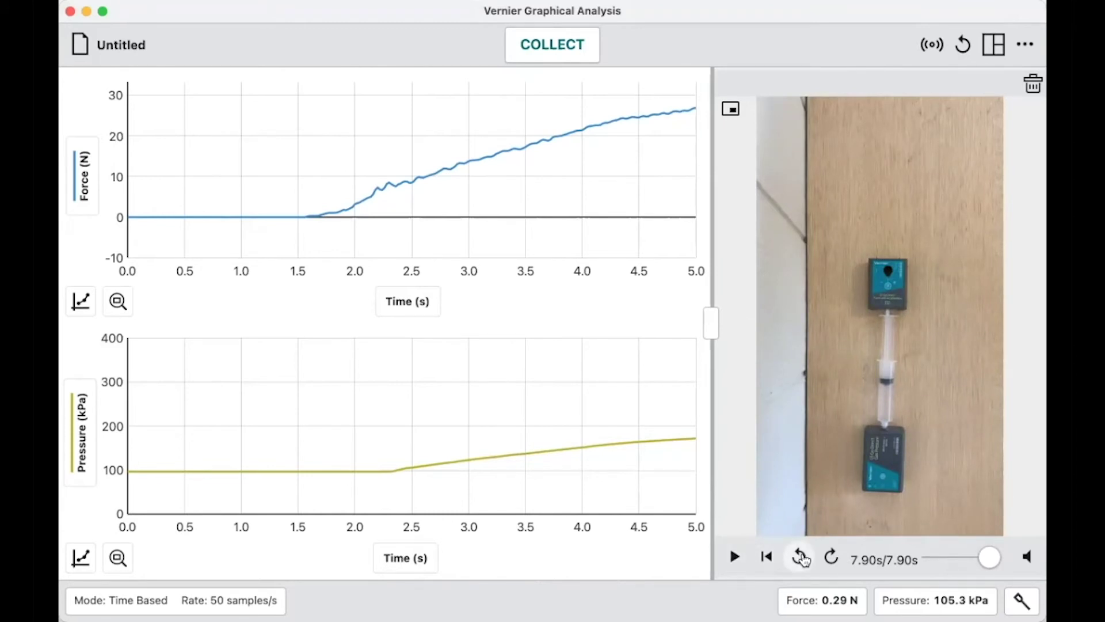
Step: Scrub the syringe video to 1.69 s, where the hands start pushing
left_click(801, 557)
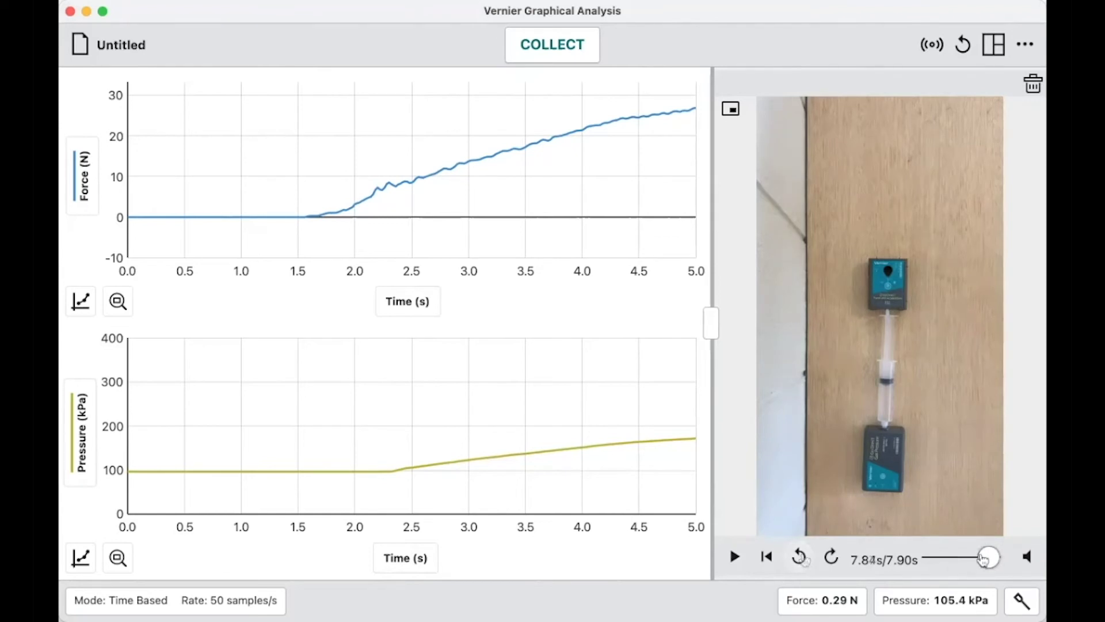
left_click_drag(989, 557, 902, 563)
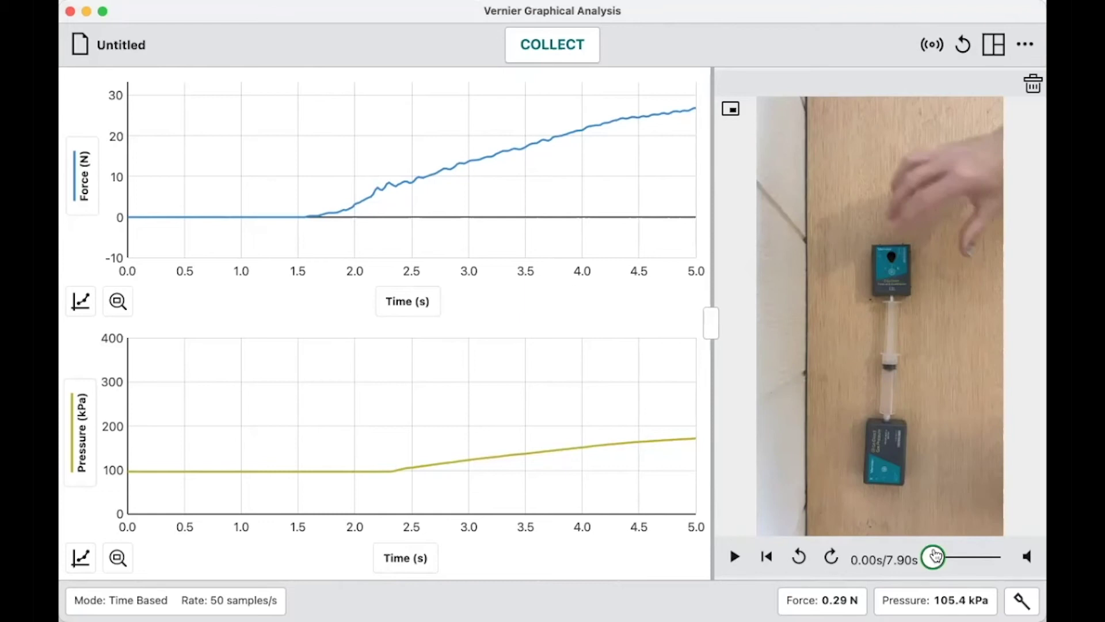
left_click_drag(933, 555, 936, 557)
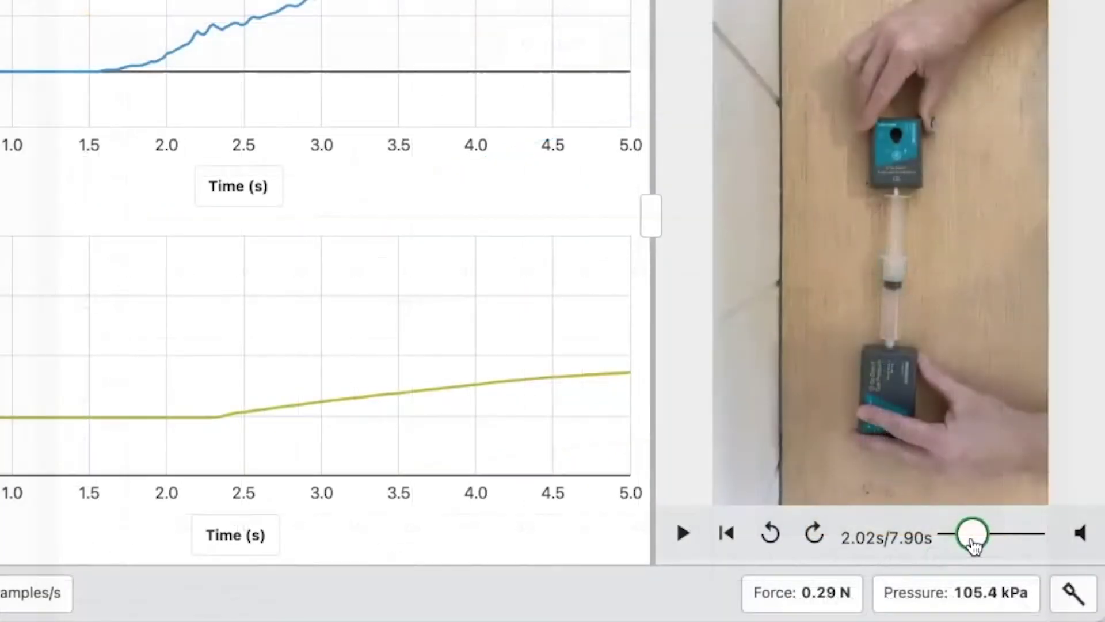
left_click_drag(975, 544, 971, 548)
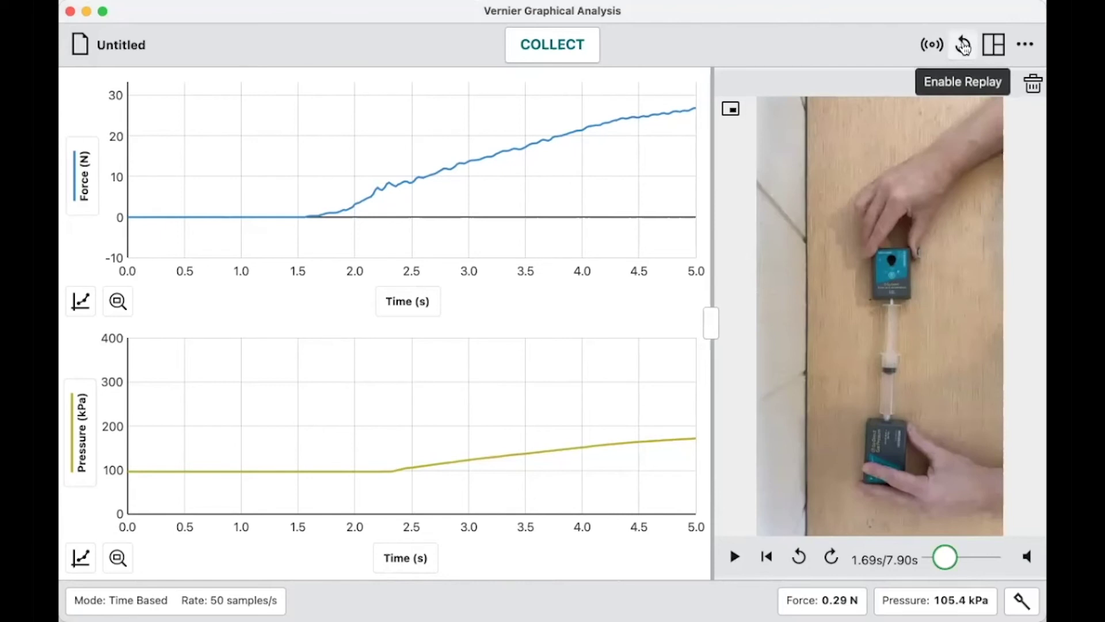
Step: Enable replay mode and replay the recorded force and pressure run once
left_click(965, 47)
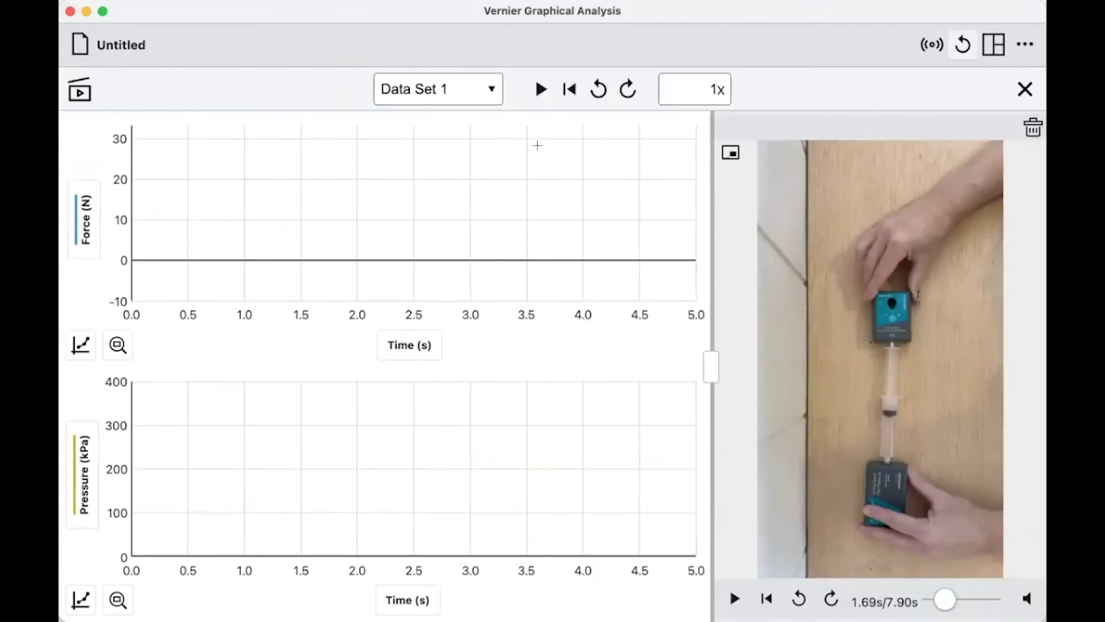
left_click(541, 91)
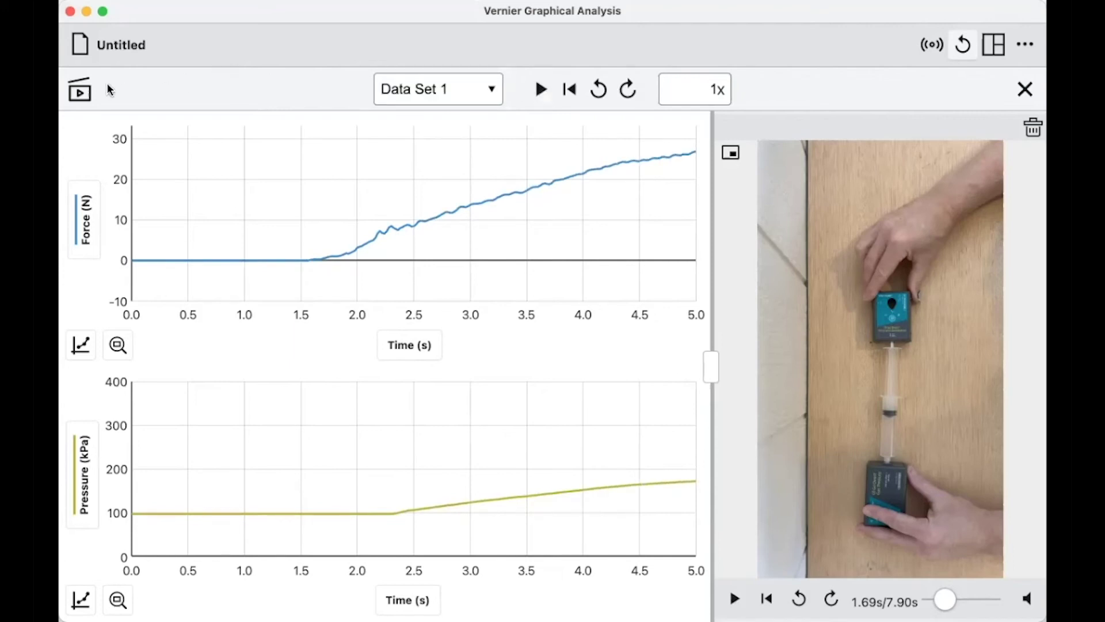
Step: Turn on Sync data with video and set the Video Time to 1.69 s
left_click(81, 96)
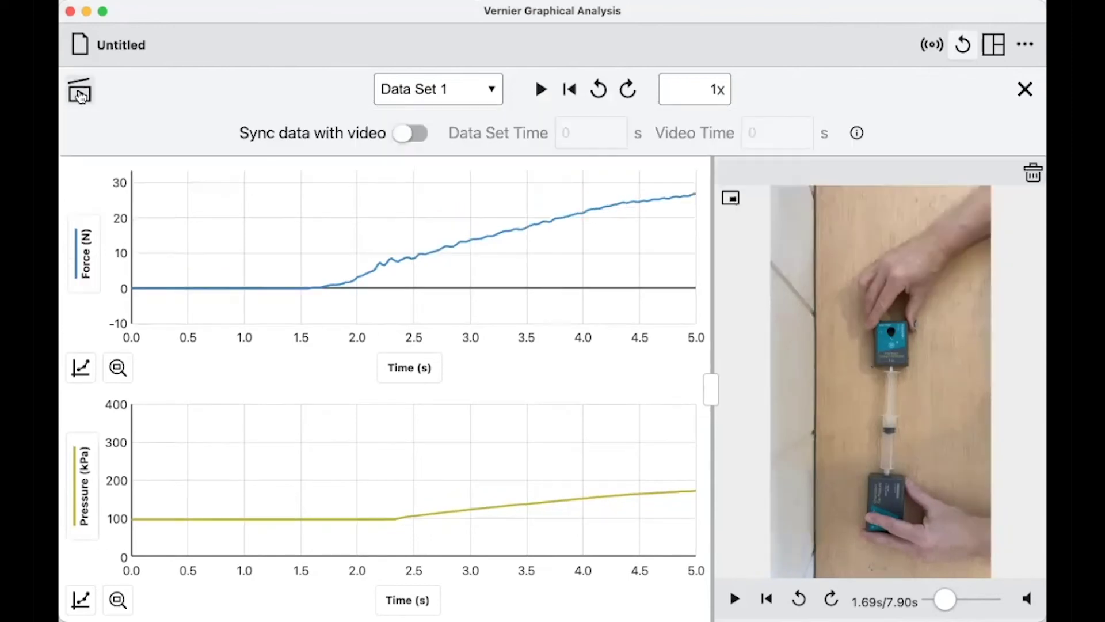
left_click(413, 135)
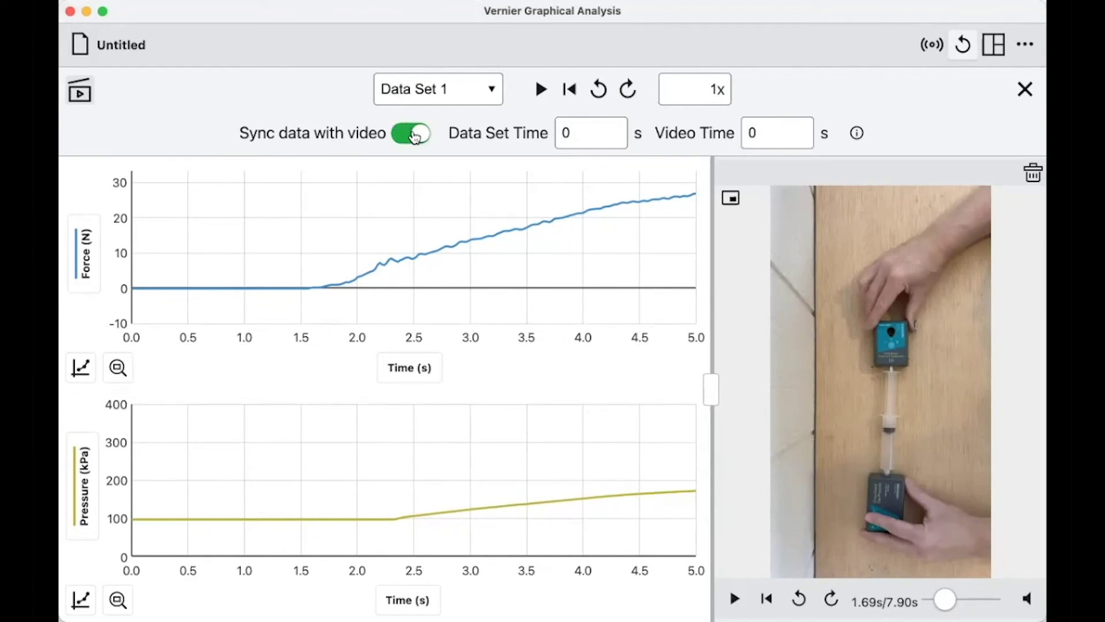
left_click(768, 141)
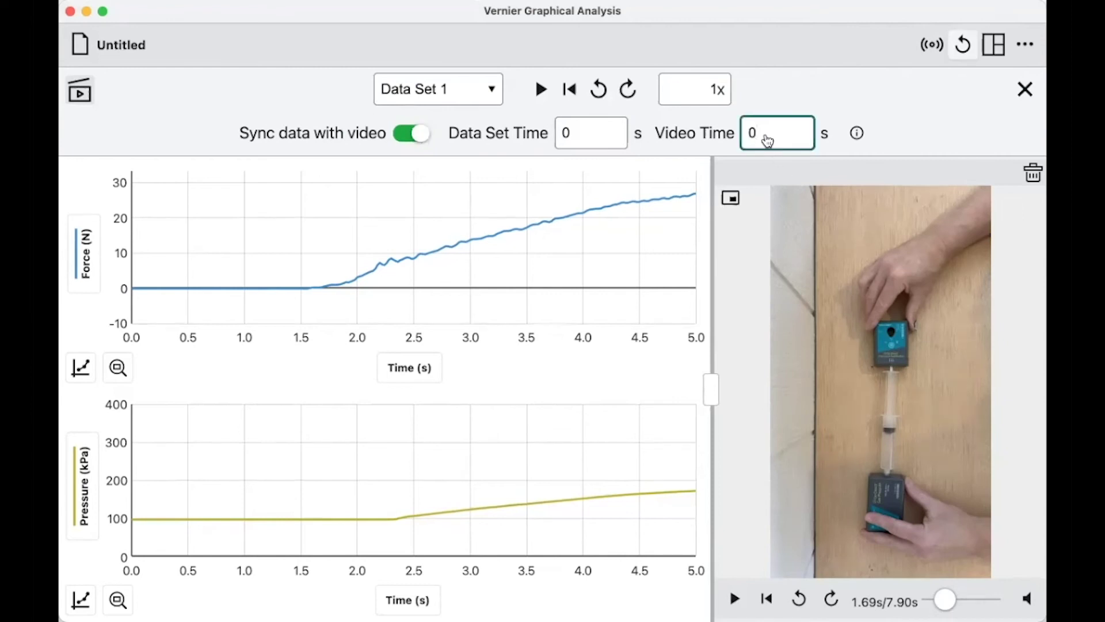
key("BackSpace")
type("1.69")
Step: Find where force starts rising and set the Data Set Time to 1.64 s
left_click(324, 257)
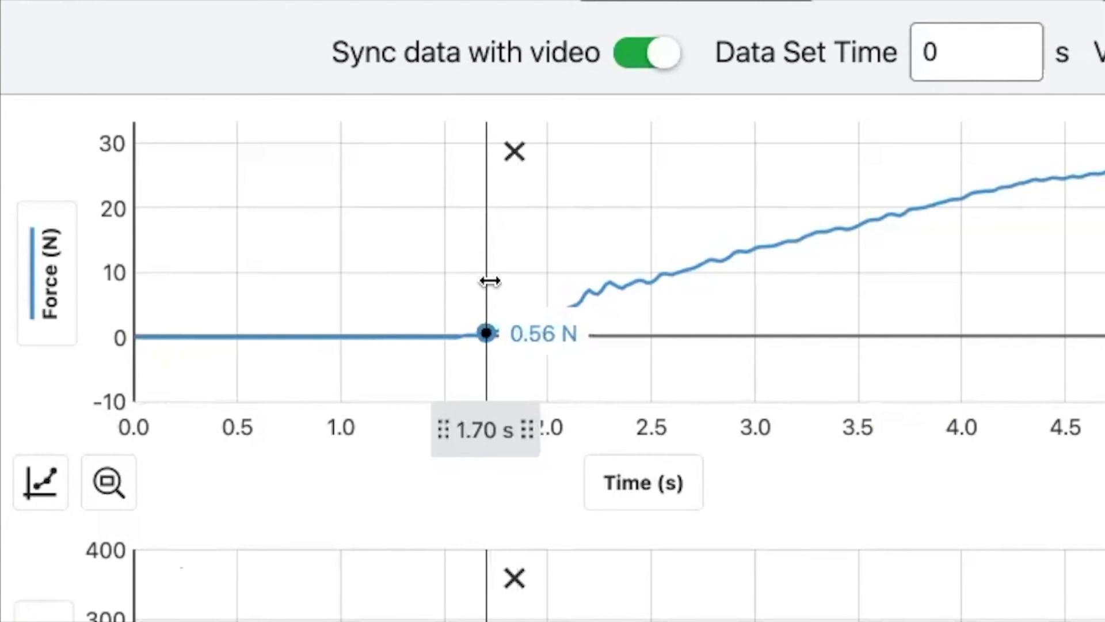
mouse_move(487, 279)
left_mouse_down()
mouse_move(464, 278)
mouse_move(475, 266)
left_mouse_up()
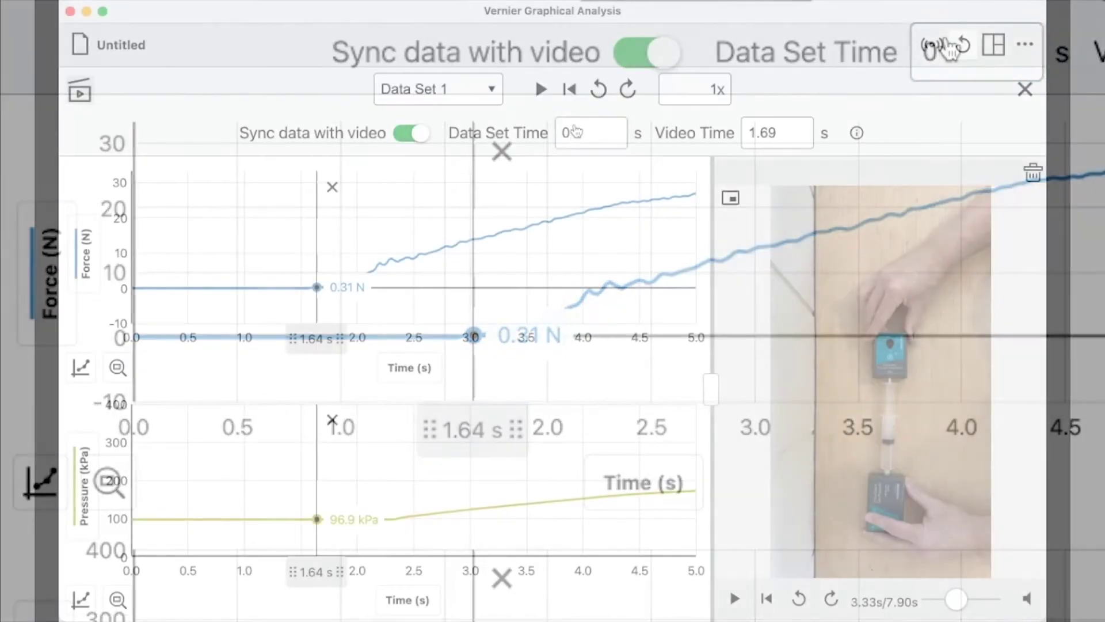
left_click(948, 50)
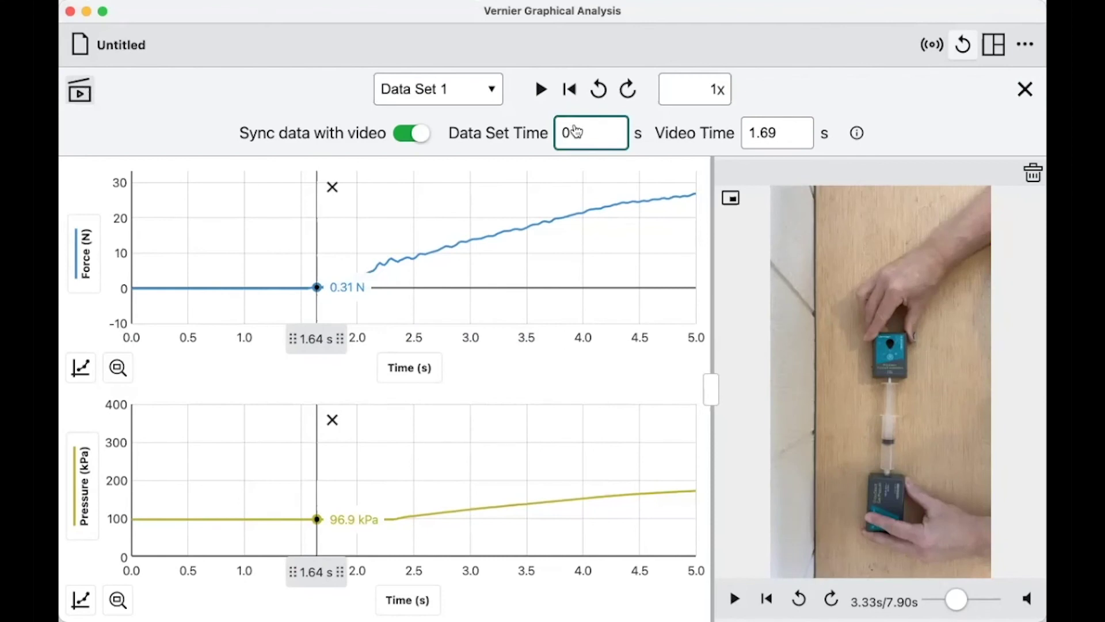
key("BackSpace")
type("1.64")
Step: Hide the sync row, clear the examine line, and replay the synced data with the video
left_click(81, 89)
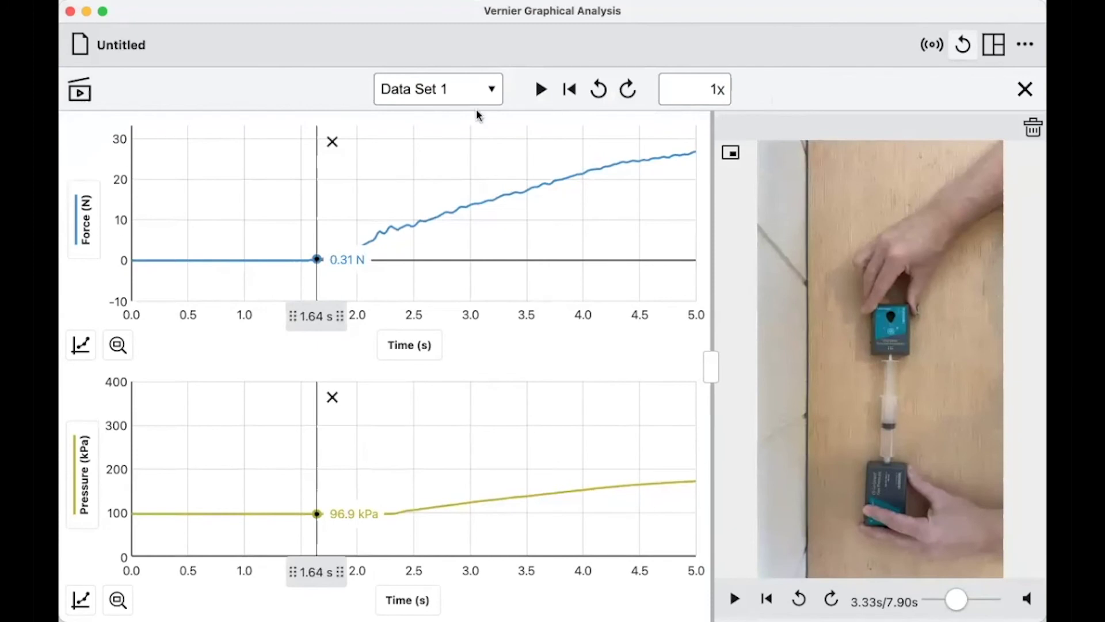
left_click(332, 141)
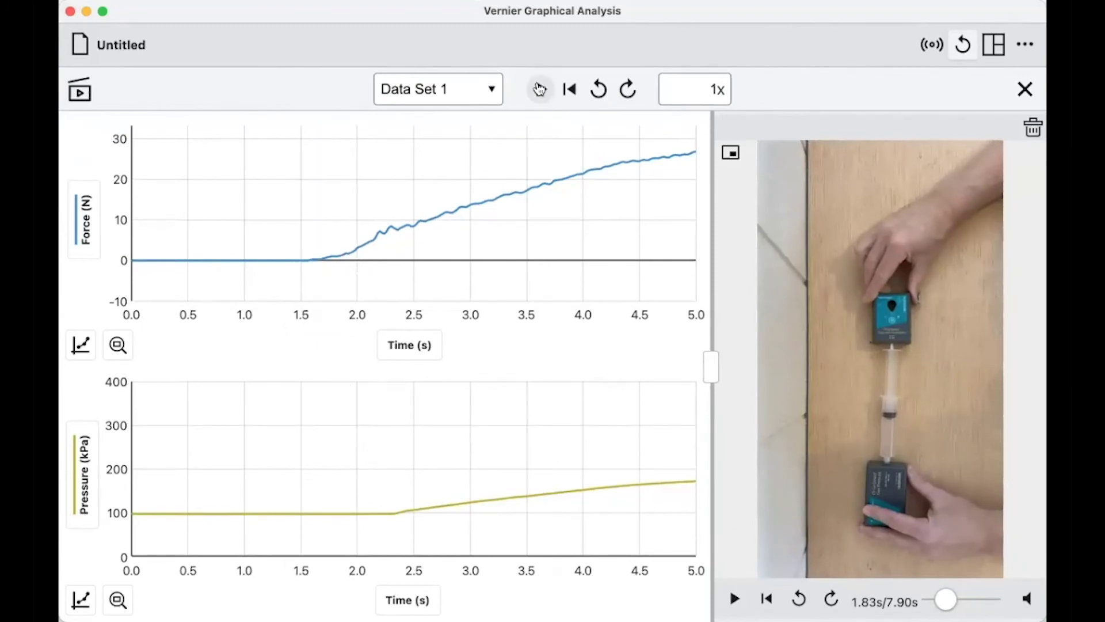
left_click(539, 89)
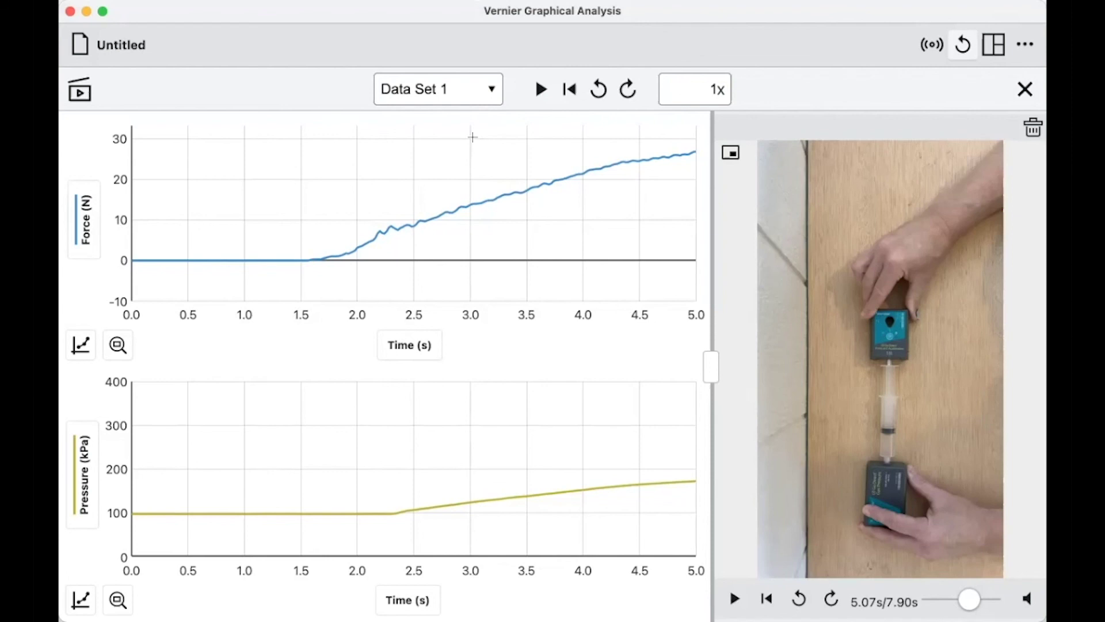
Step: Change the replay speed from 1x to 2x and play the force and pressure traces with the syringe video
left_click(703, 95)
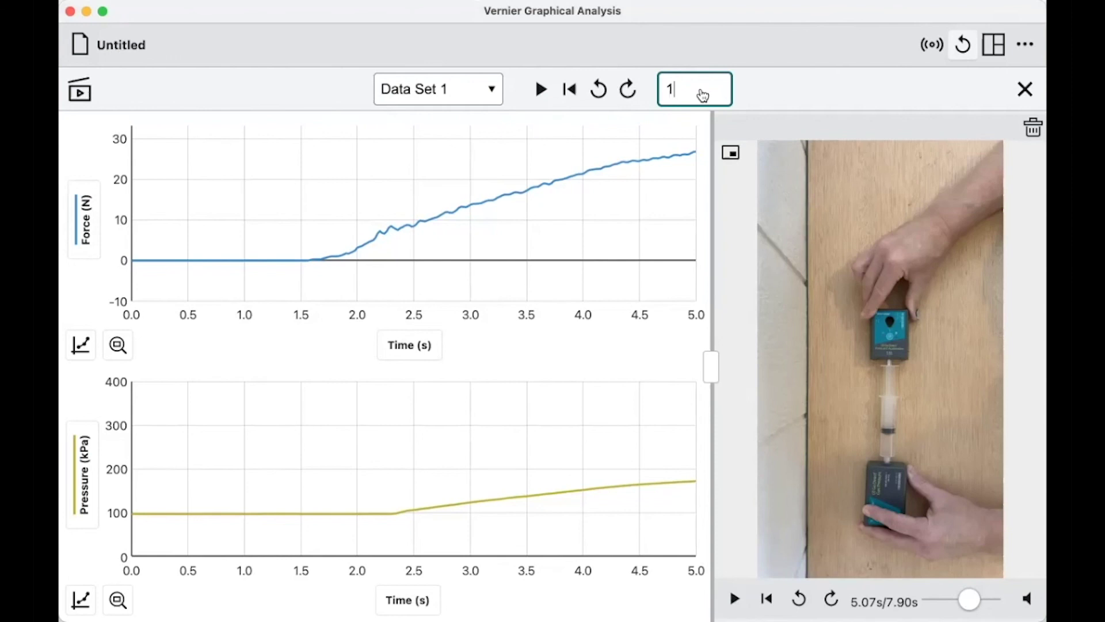
key("BackSpace")
type("2")
left_click(540, 89)
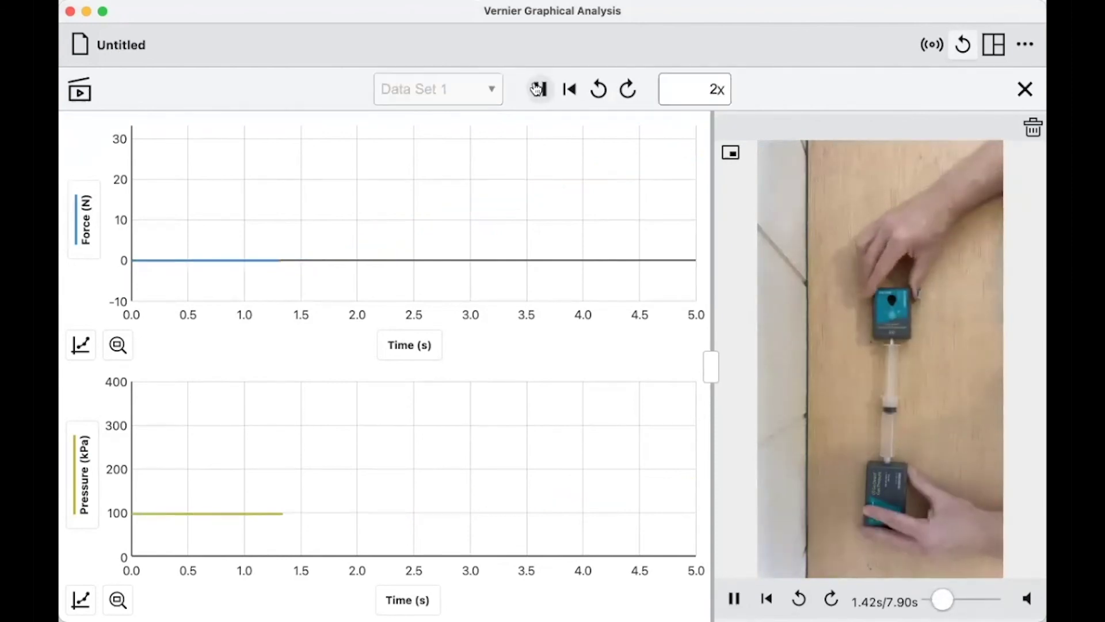